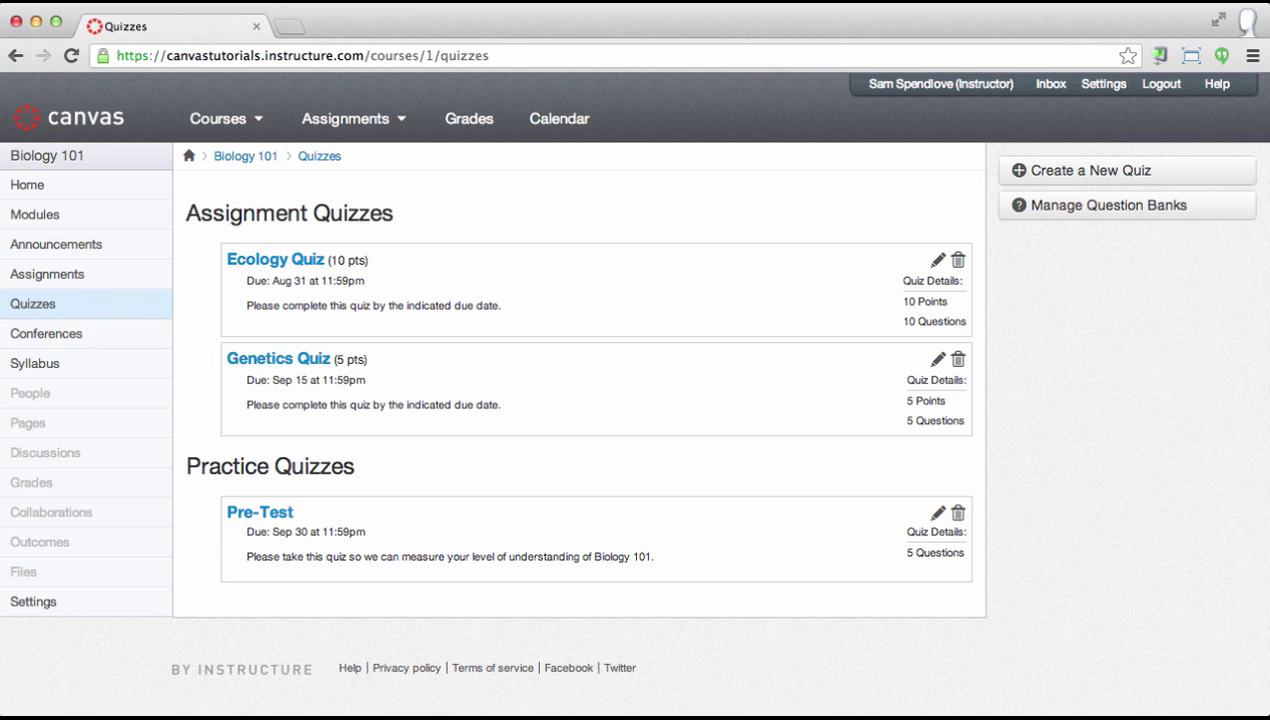
# Step: Create a new quiz titled "Genetics Quiz" with the instructions "Please complete the quiz by the indicated due date."
pyautogui.click(1021, 177)
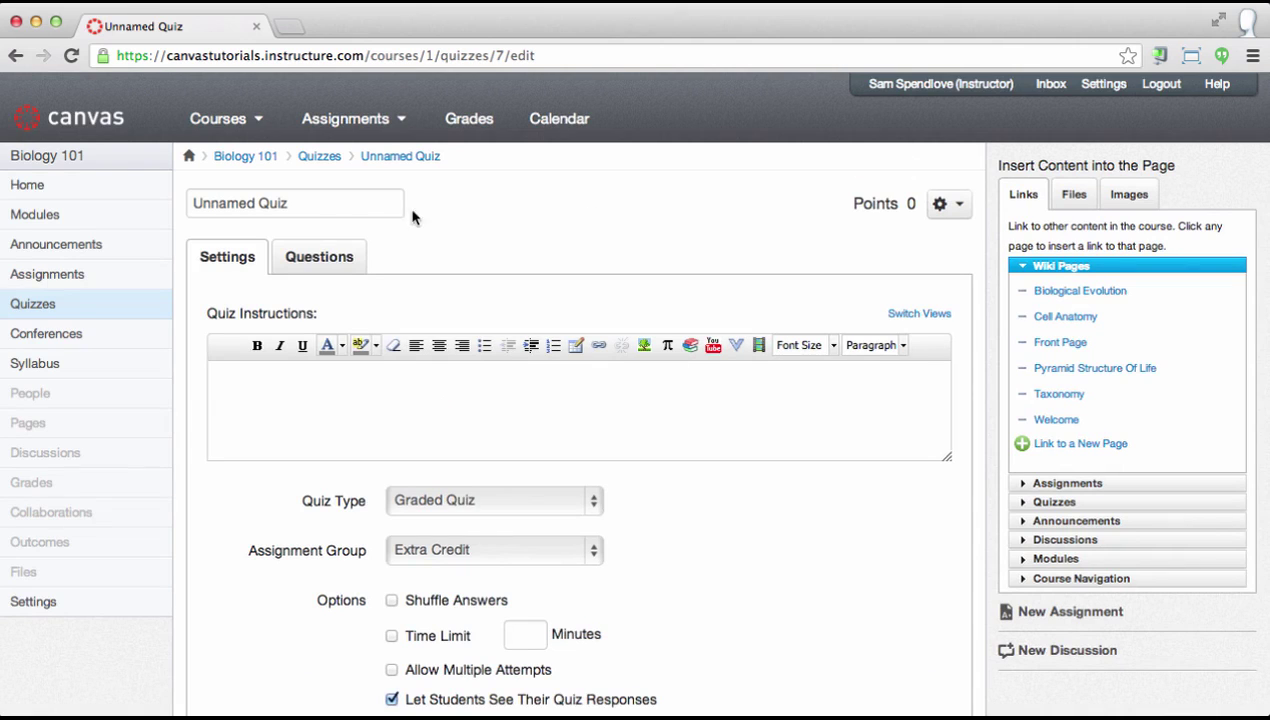
pyautogui.moveTo(256, 203); pyautogui.dragTo(195, 203)
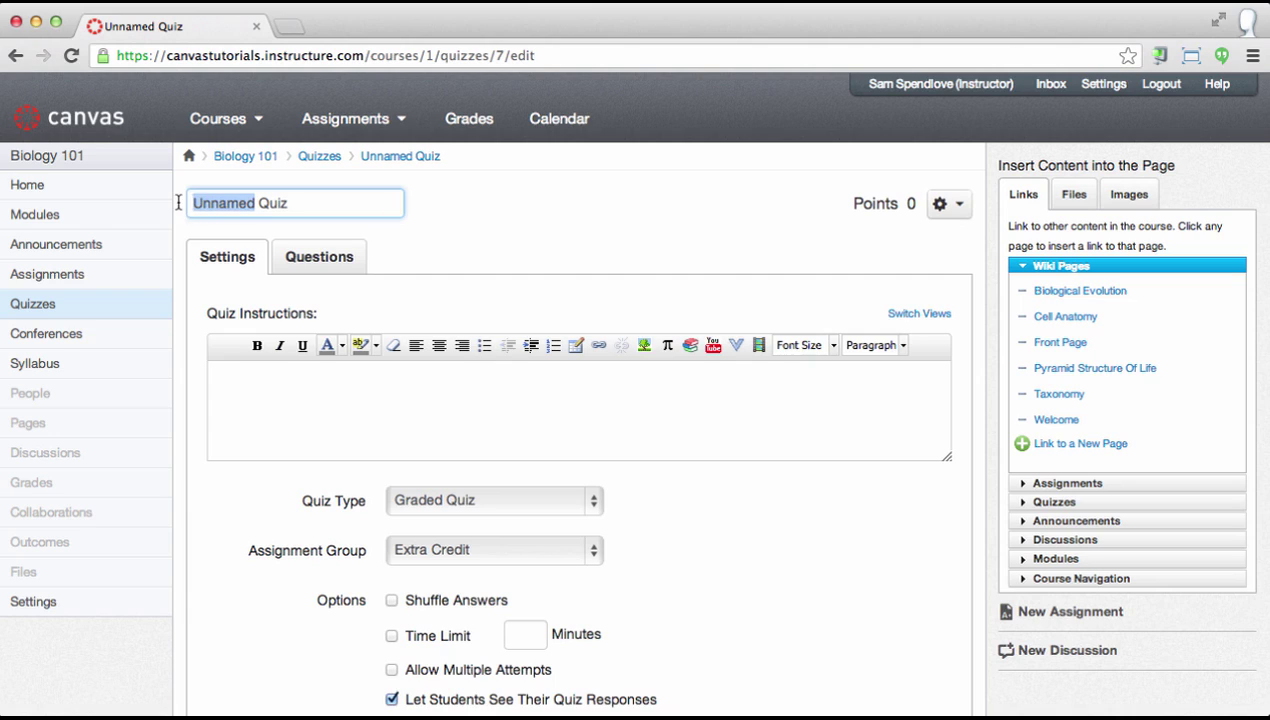
pyautogui.write('Genetics')
pyautogui.click(284, 378)
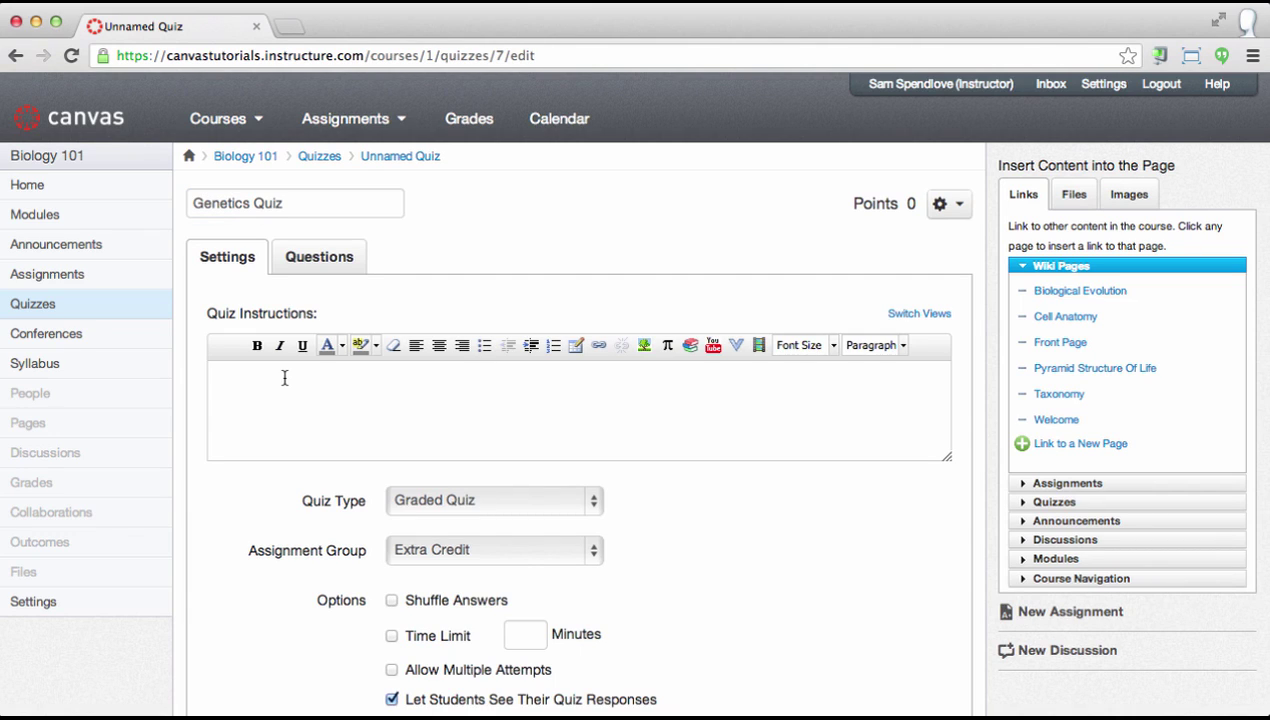
pyautogui.write('Please complete the quiz by the indicated due date.')
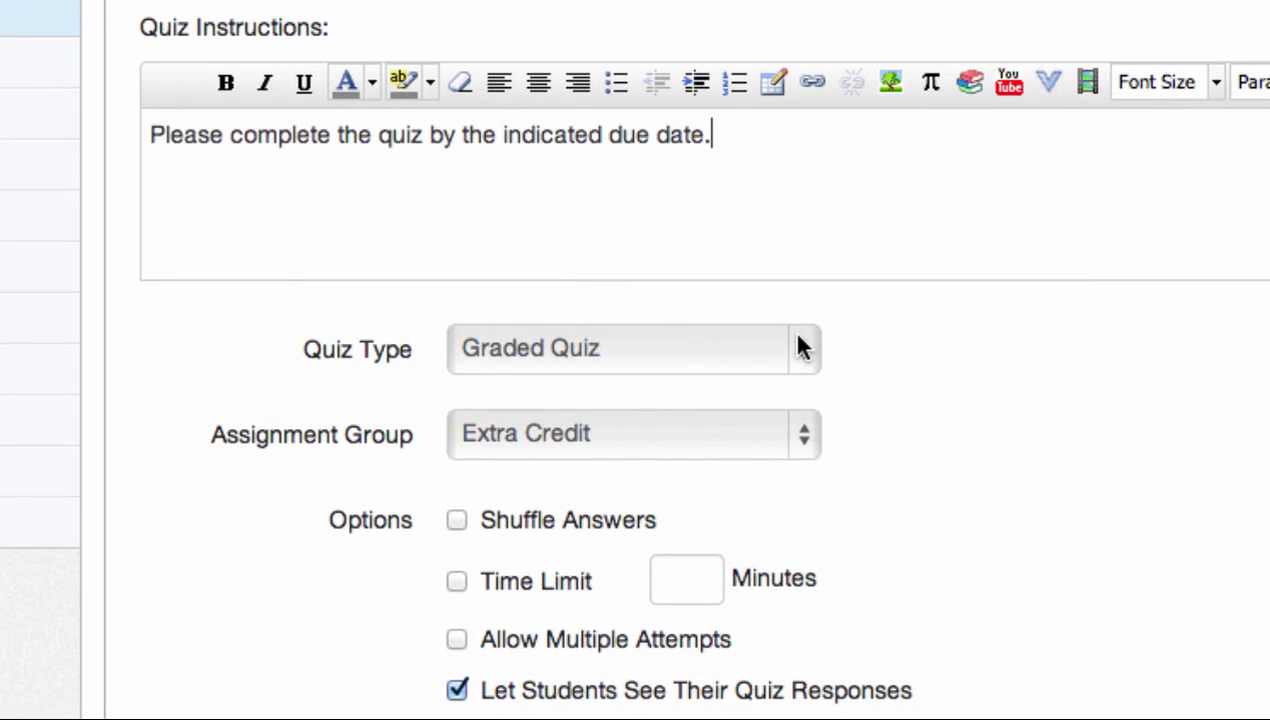
# Step: Set the quiz type to Graded Quiz and the assignment group to Assessments
pyautogui.click(800, 340)
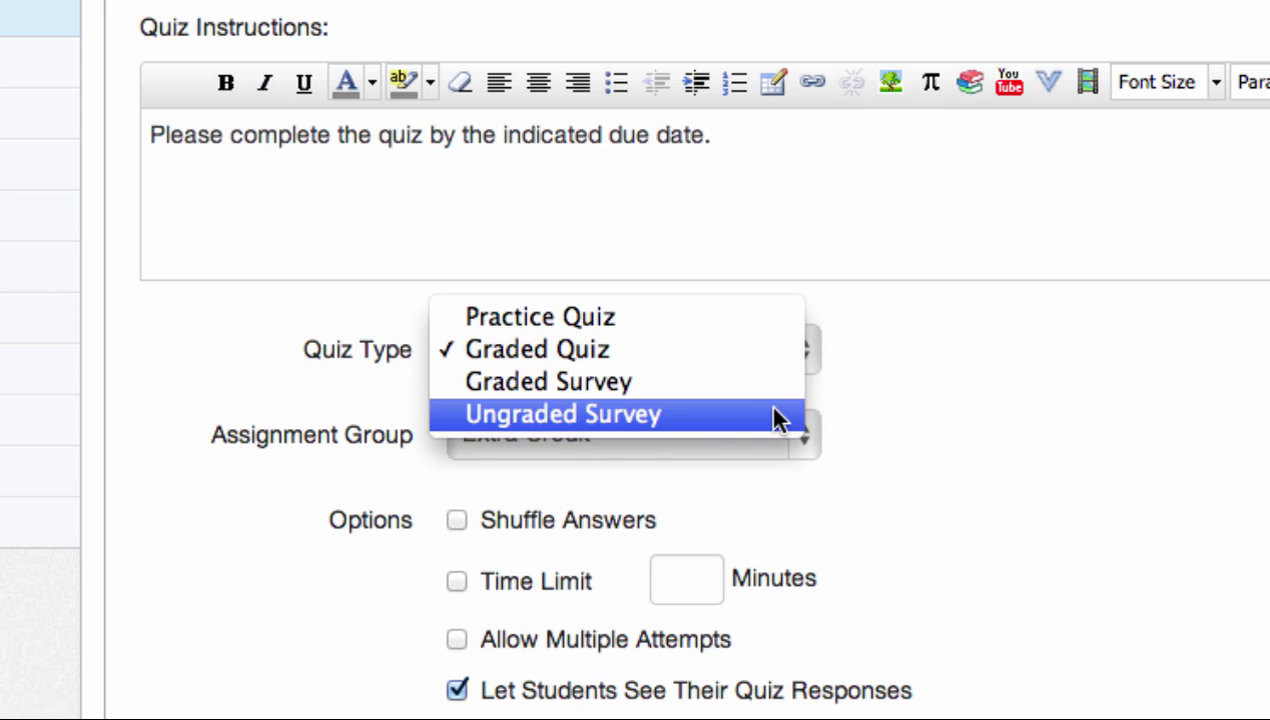
pyautogui.click(778, 352)
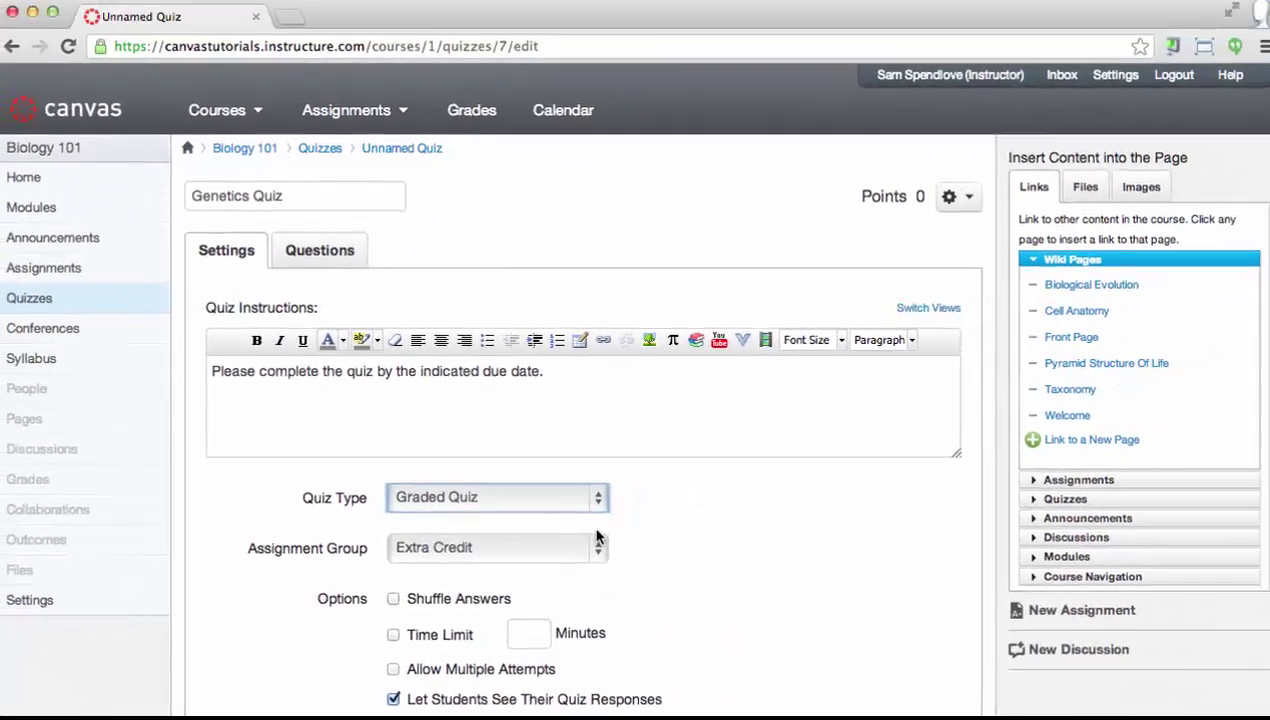
pyautogui.click(597, 540)
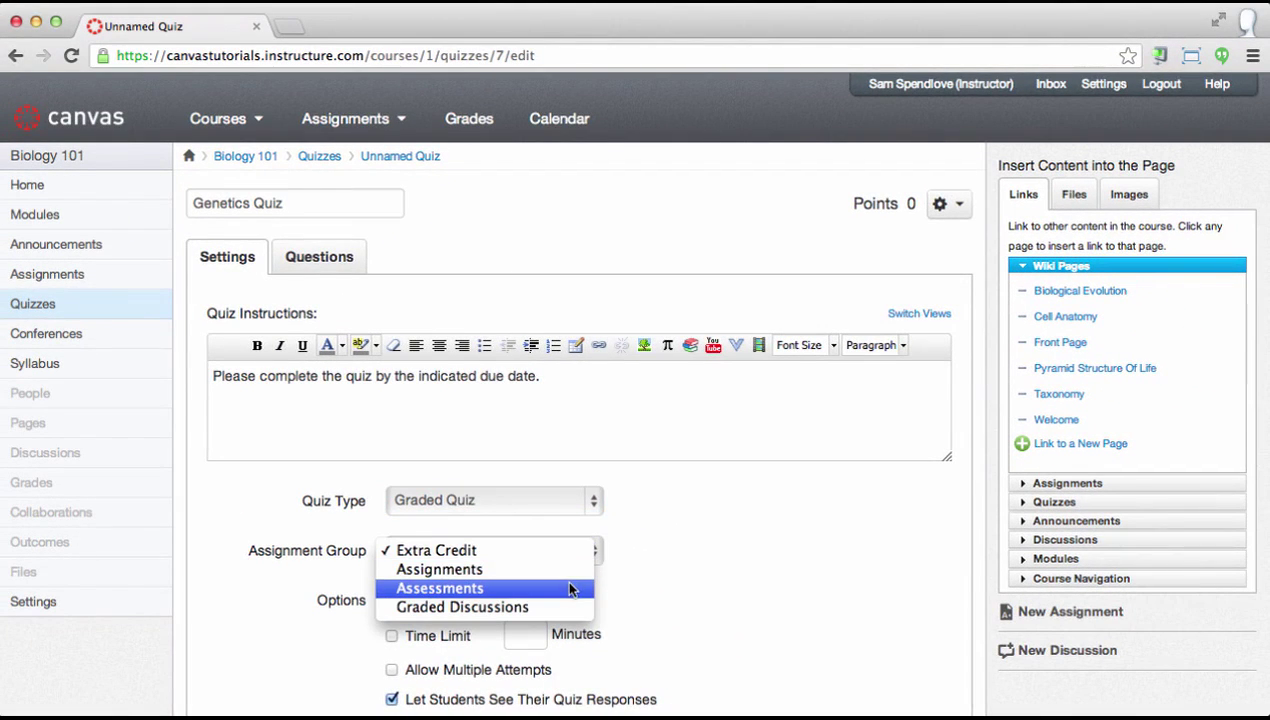
pyautogui.click(570, 590)
# Step: Enable shuffled answers and a time limit of 30 minutes for the quiz
pyautogui.scroll(-8, 570, 590)
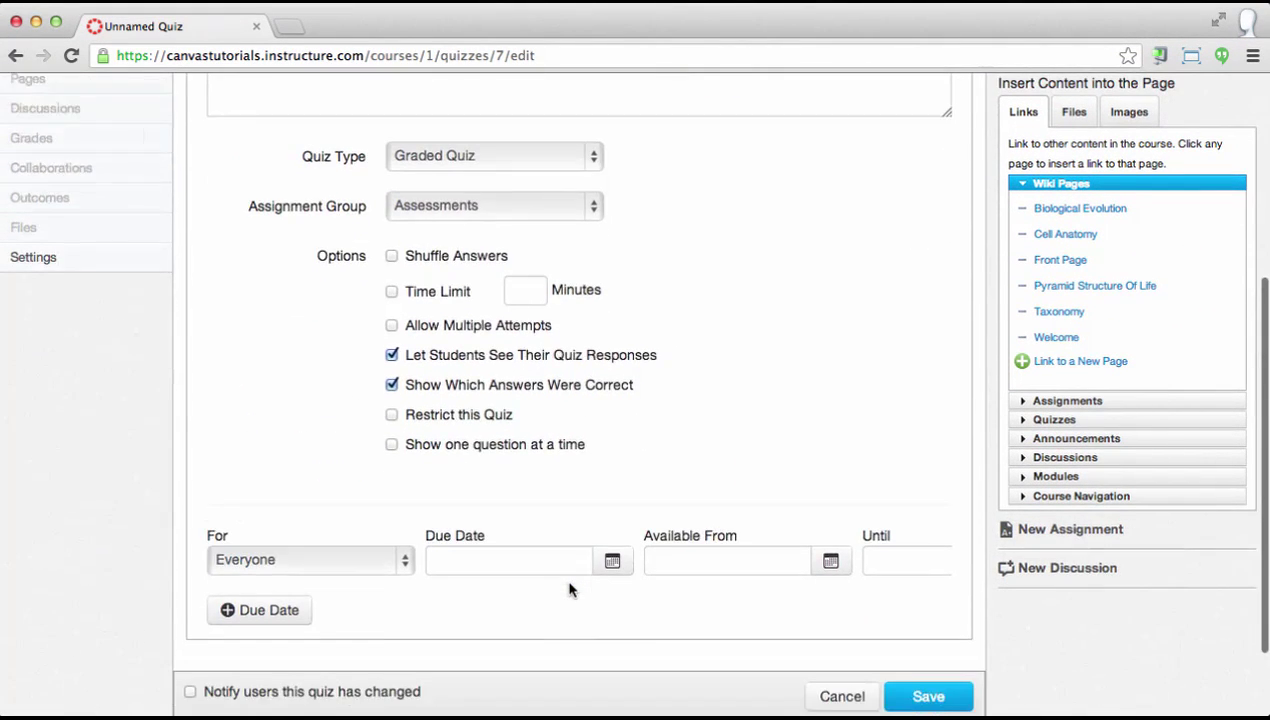
pyautogui.scroll(-1, 570, 590)
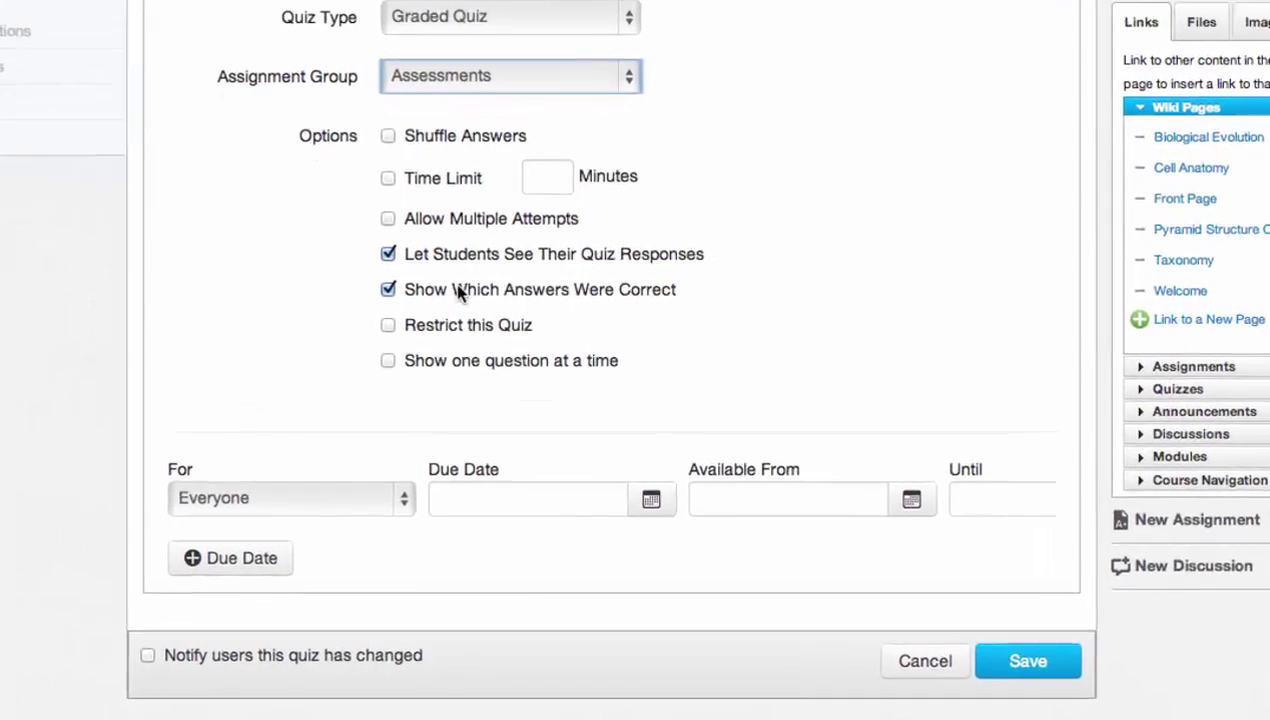
pyautogui.click(388, 136)
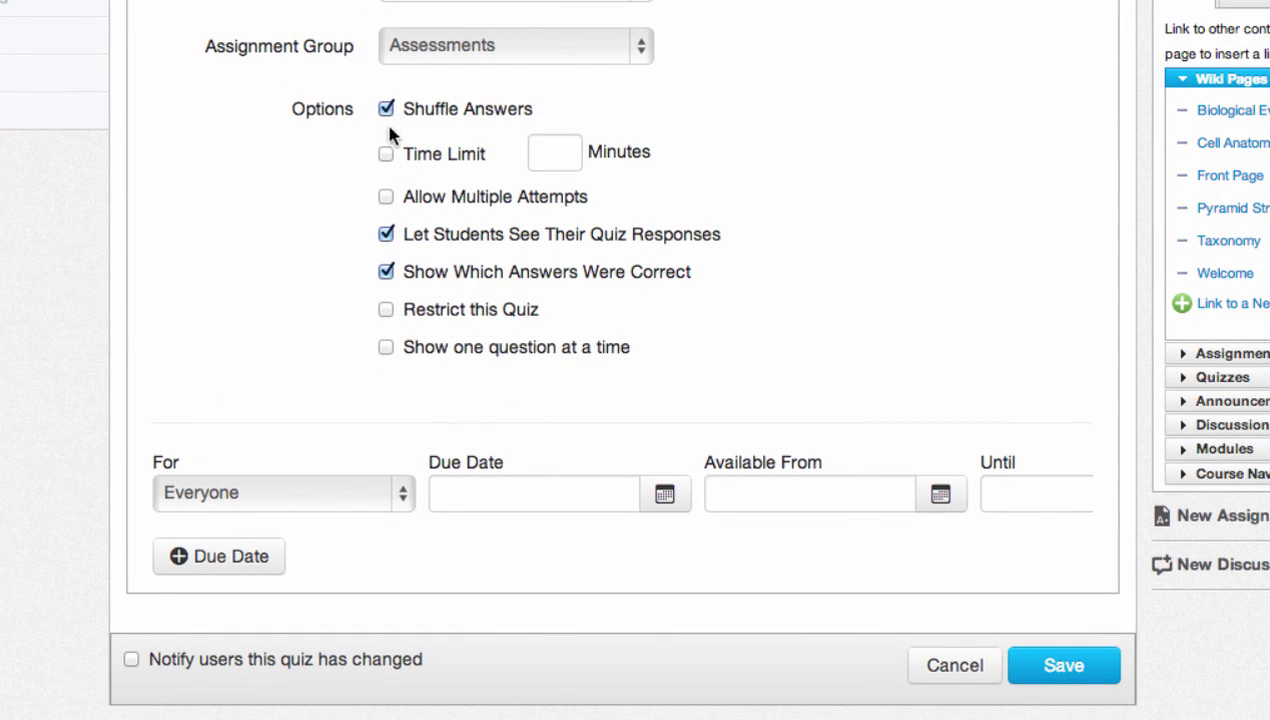
pyautogui.click(386, 153)
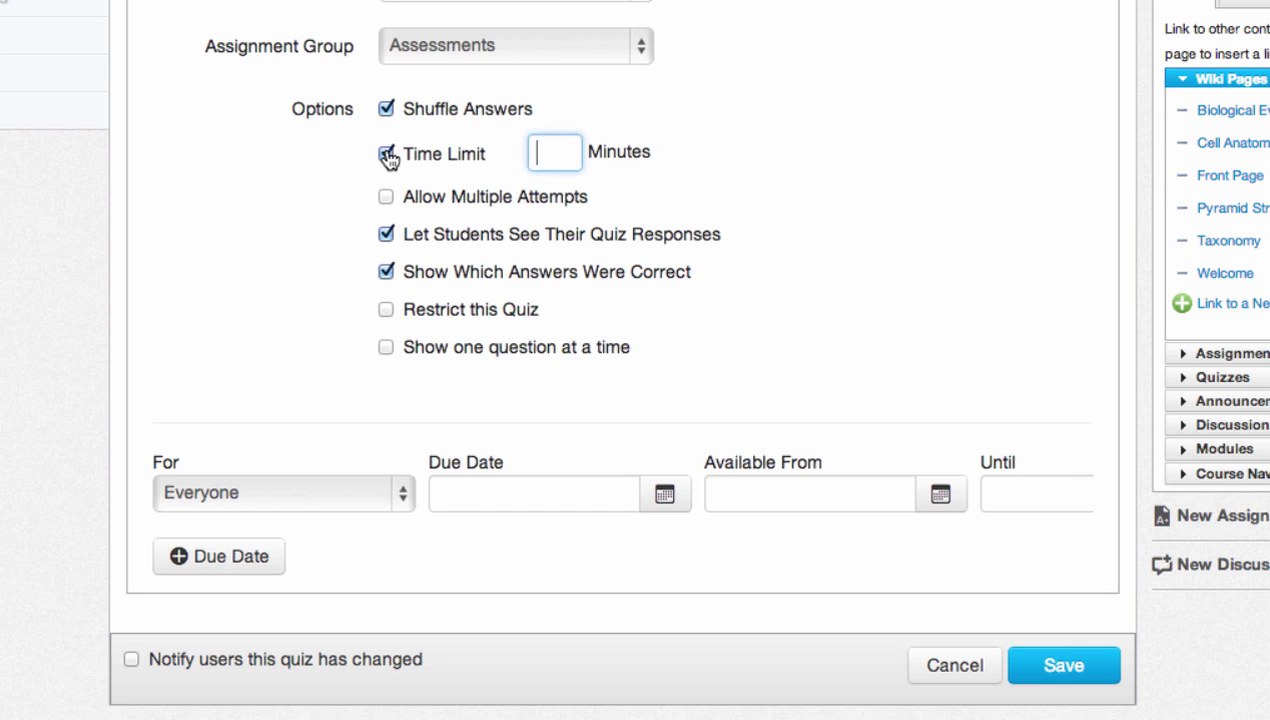
pyautogui.write('30')
# Step: Allow multiple attempts, keeping the Highest score, and enable the allowed attempts limit with a value of 1
pyautogui.click(386, 198)
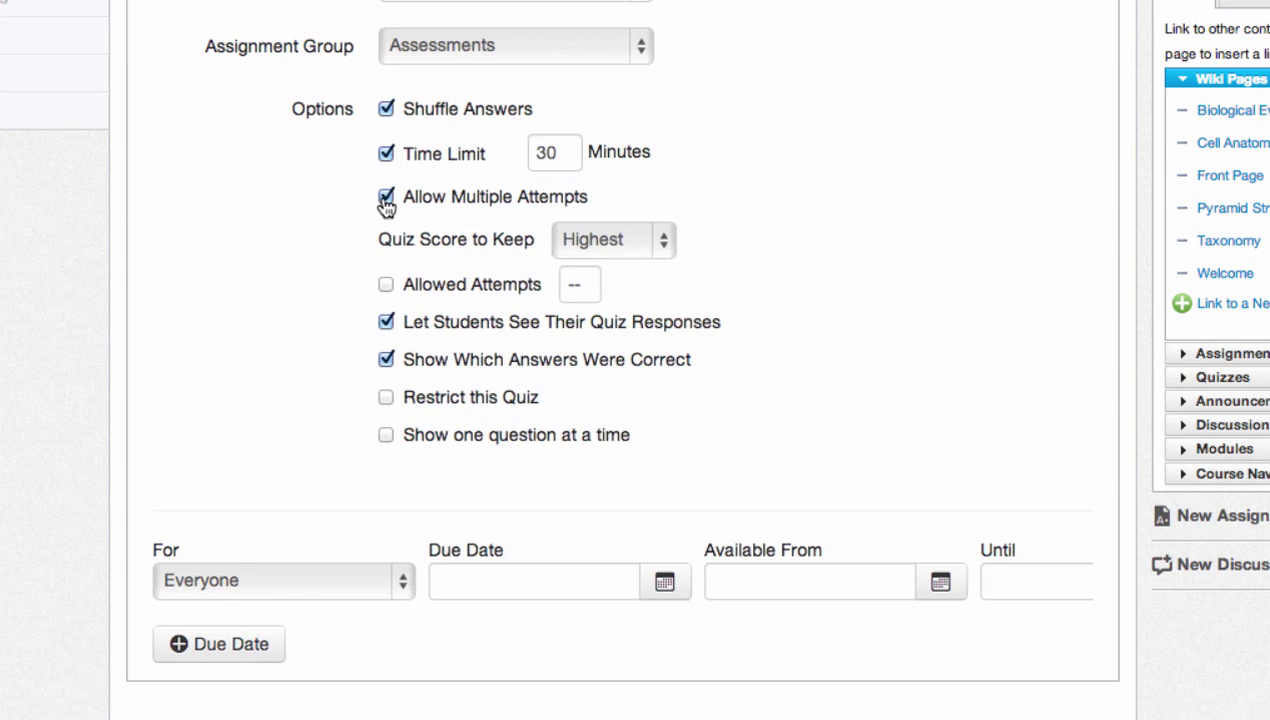
pyautogui.click(664, 247)
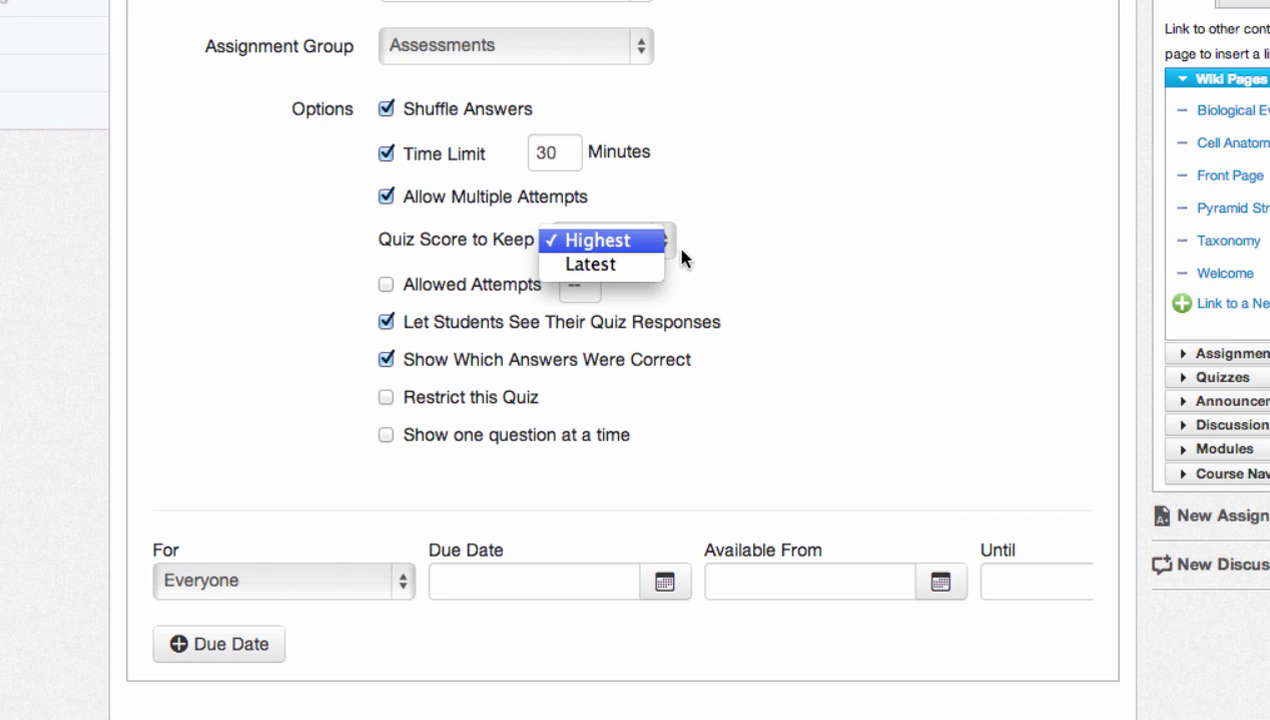
pyautogui.click(680, 258)
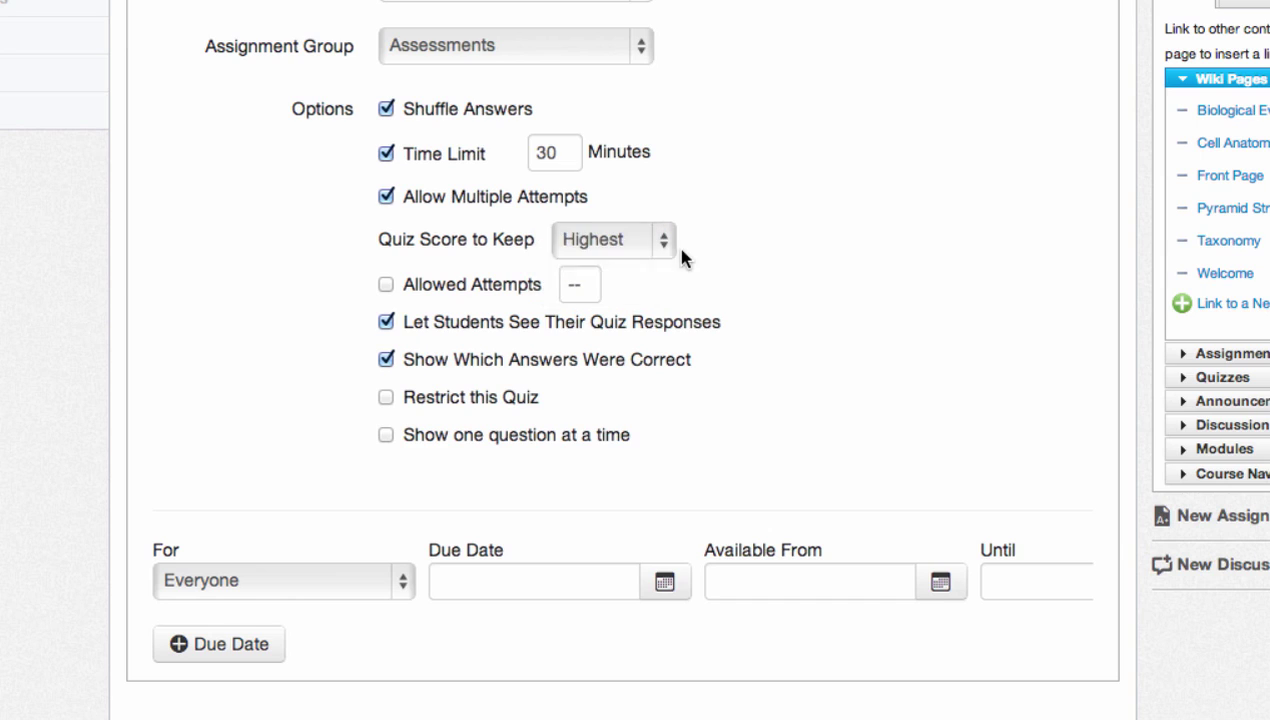
pyautogui.click(386, 286)
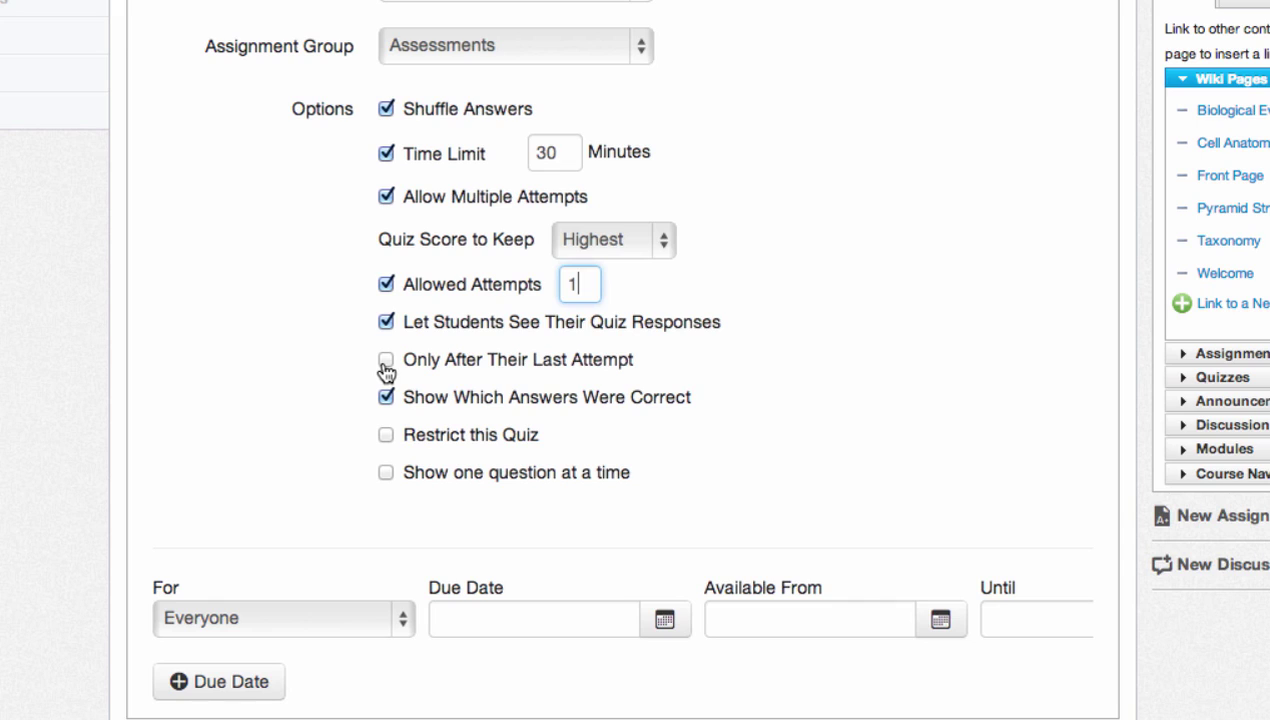
# Step: Restrict the quiz, show one question at a time and lock questions after answering
pyautogui.click(386, 437)
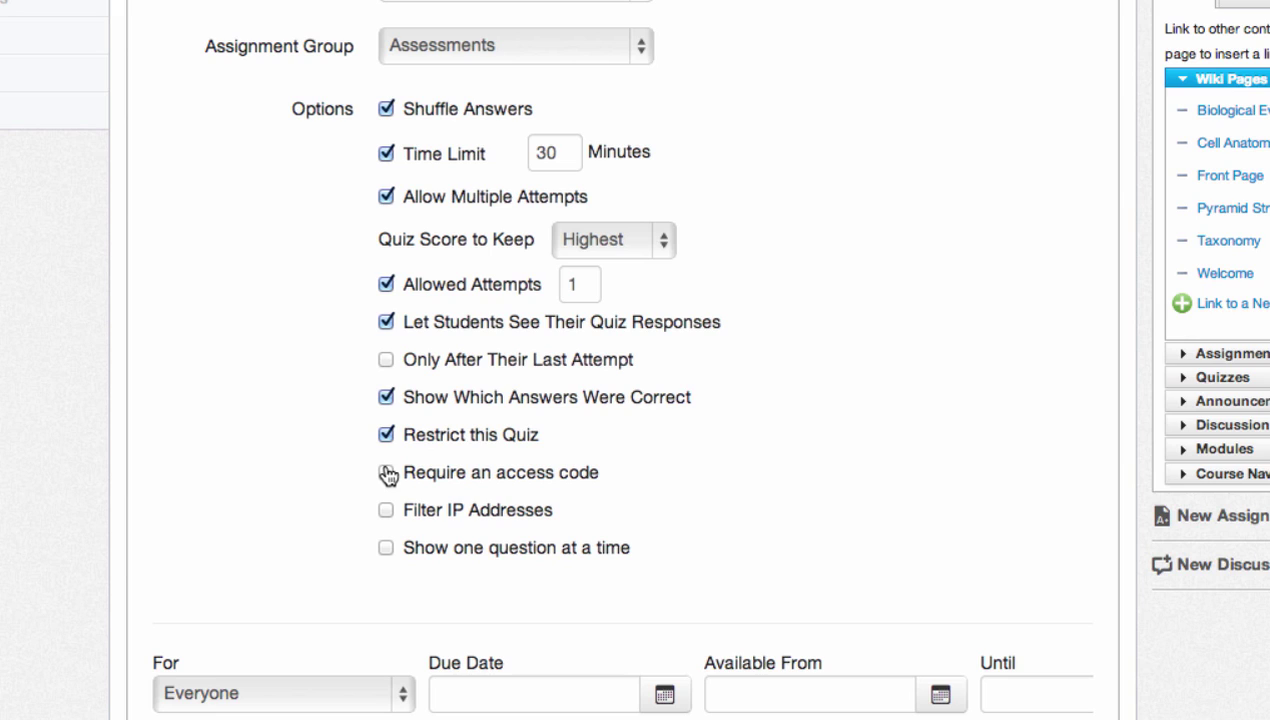
pyautogui.click(386, 551)
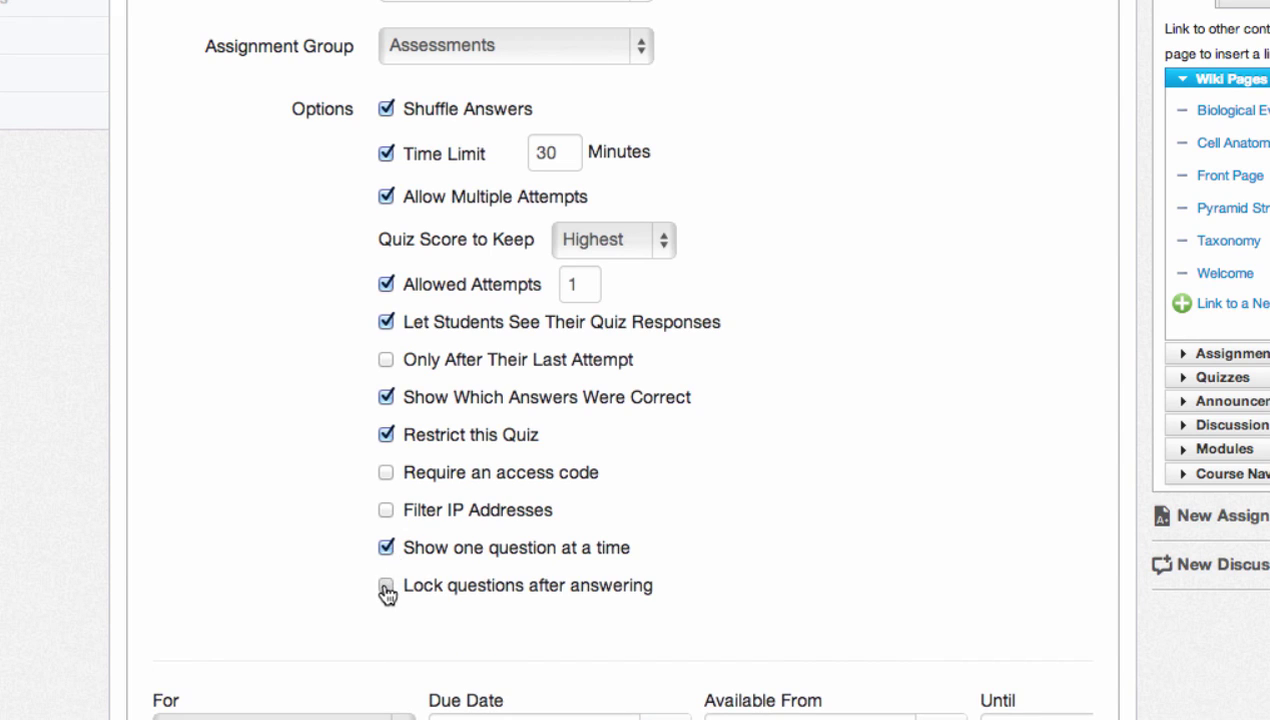
pyautogui.click(386, 588)
# Step: Assign the quiz to Section 1 with a due date of Aug 31, 2013
pyautogui.scroll(-3, 387, 593)
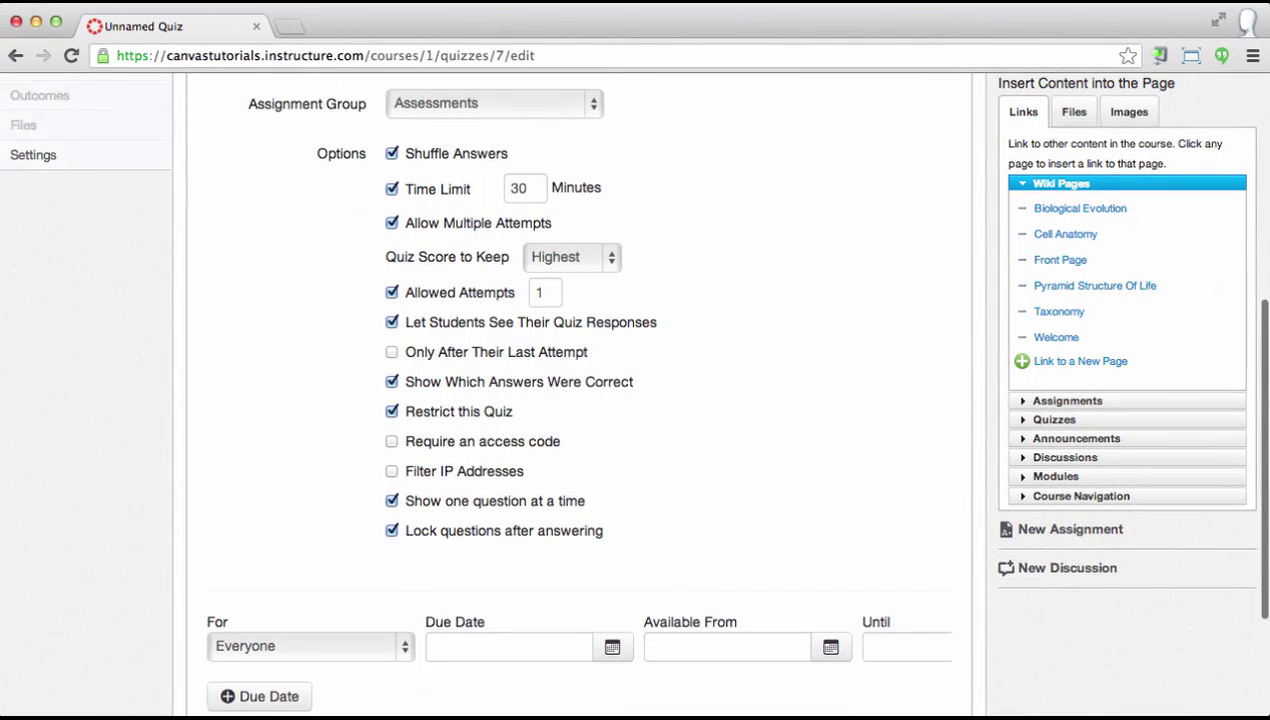
pyautogui.scroll(-1, 405, 578)
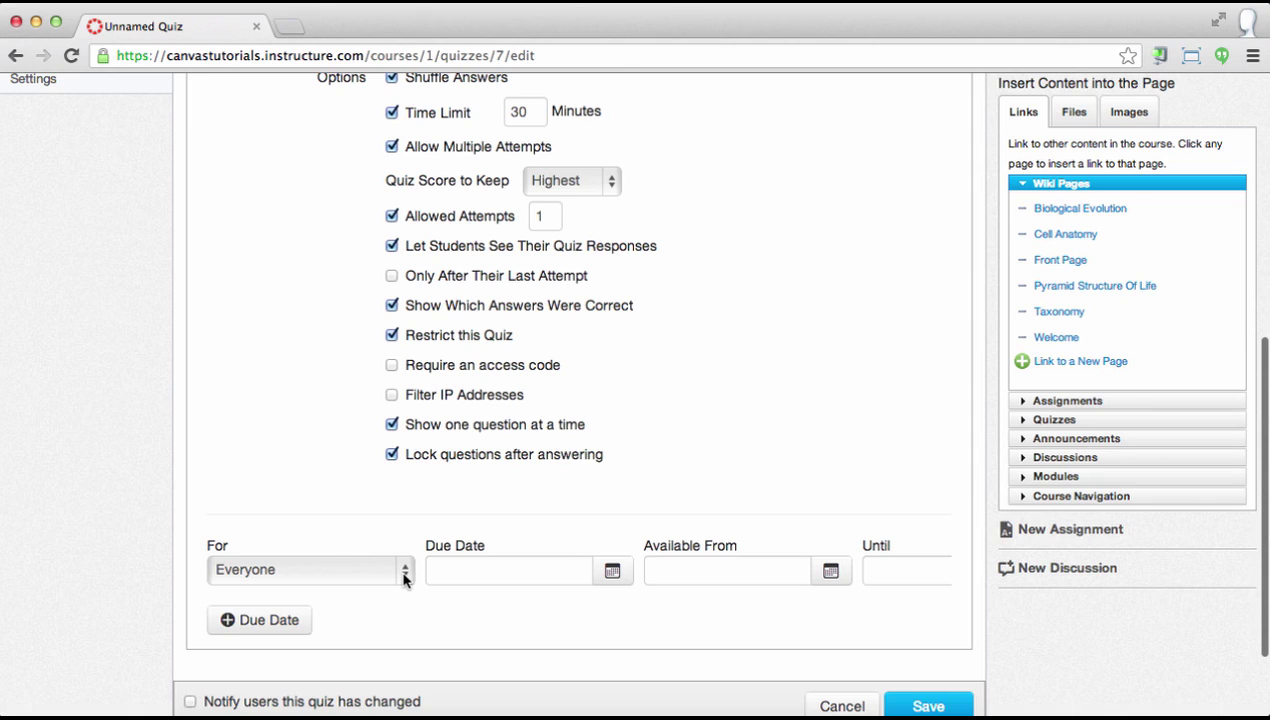
pyautogui.click(405, 578)
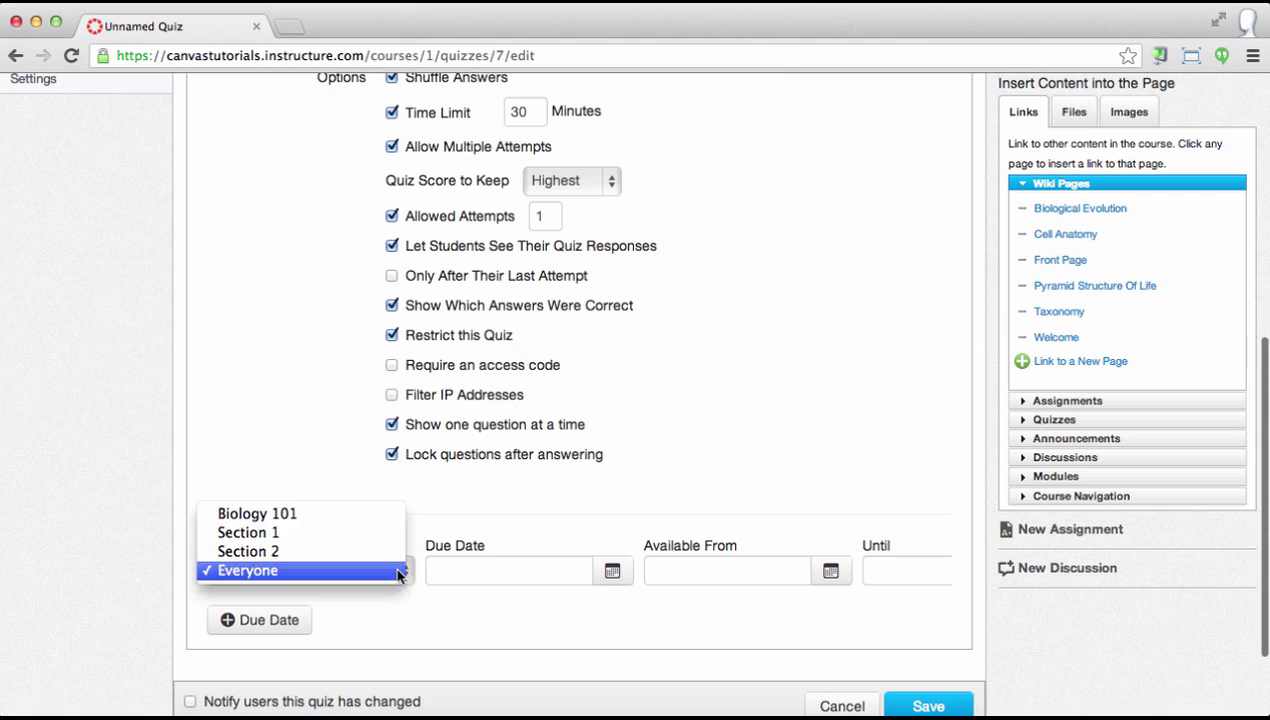
pyautogui.click(341, 521)
pyautogui.click(617, 575)
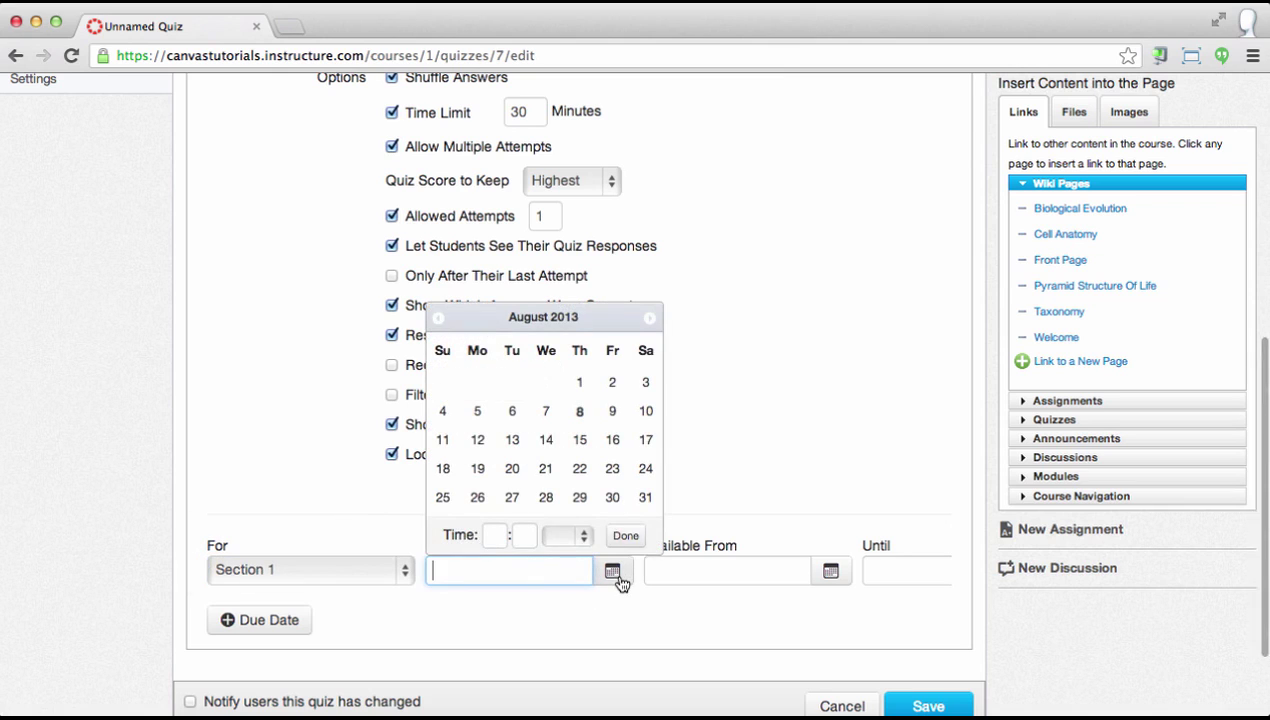
pyautogui.click(645, 497)
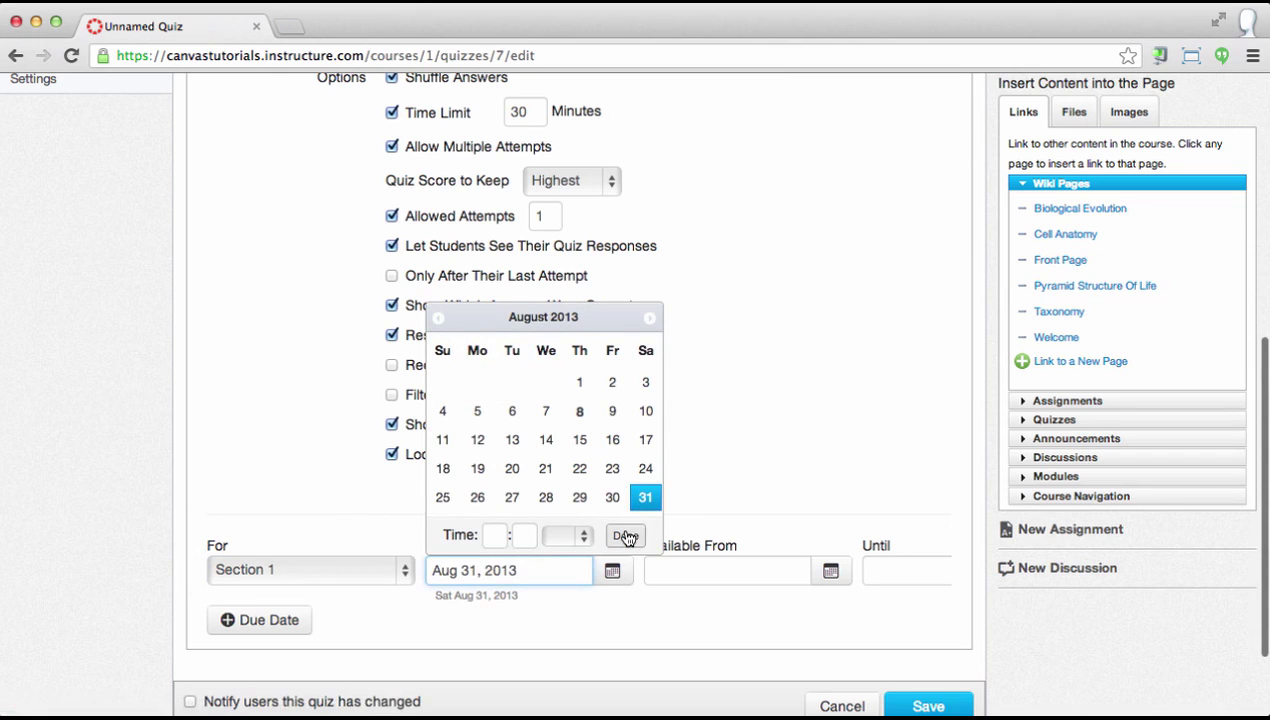
pyautogui.click(625, 535)
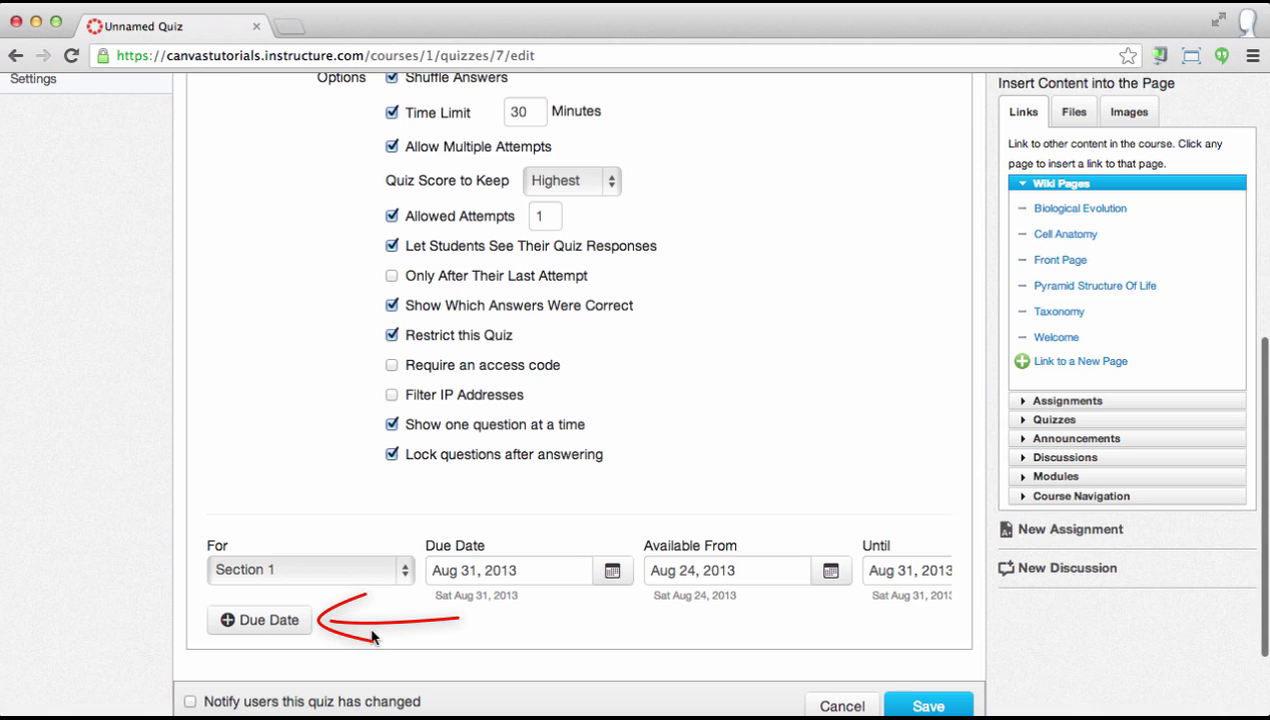
# Step: Add another due date row and assign it to Section 2
pyautogui.click(303, 624)
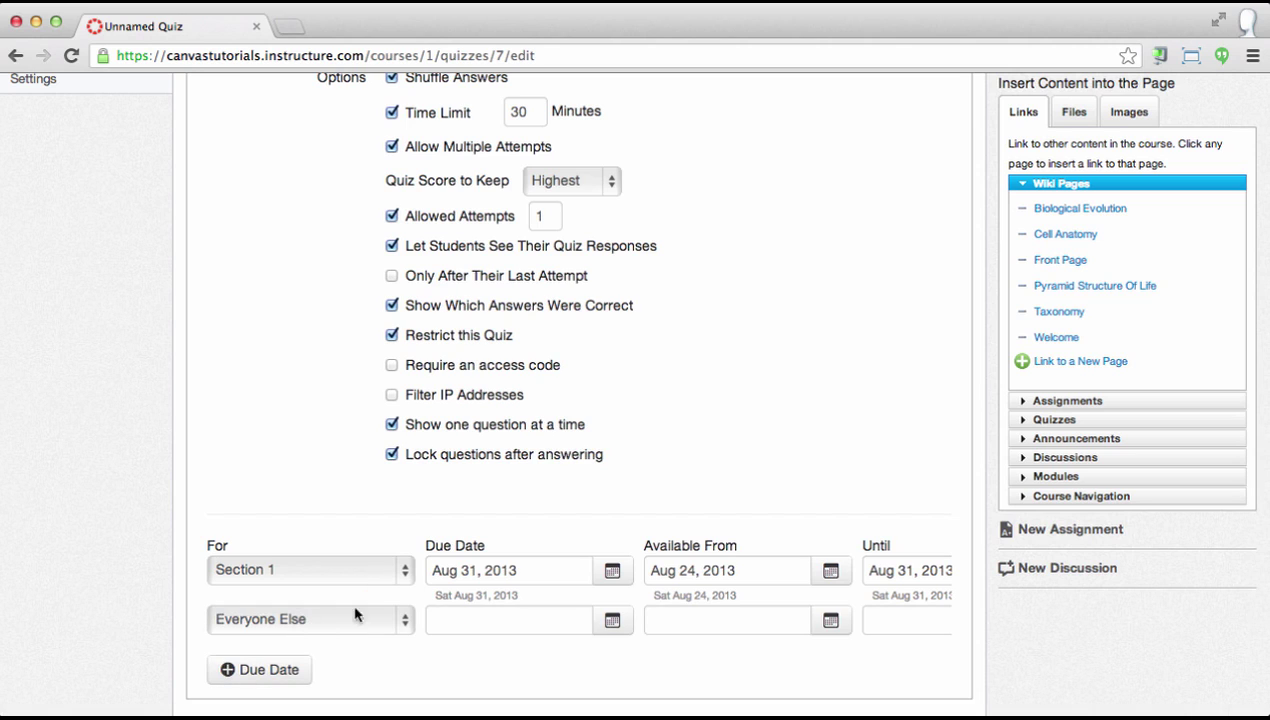
pyautogui.click(399, 624)
pyautogui.click(383, 601)
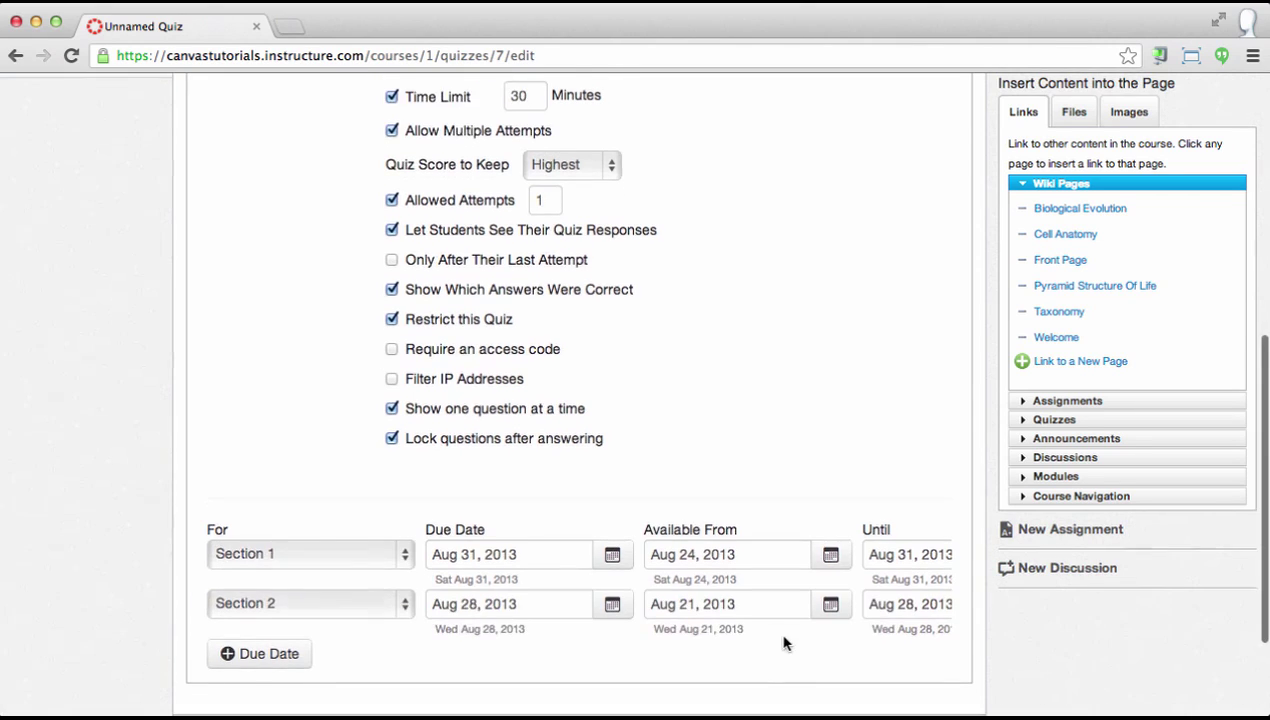
# Step: Save the quiz, choosing to leave Biology 101 without a due date
pyautogui.scroll(-3, 784, 643)
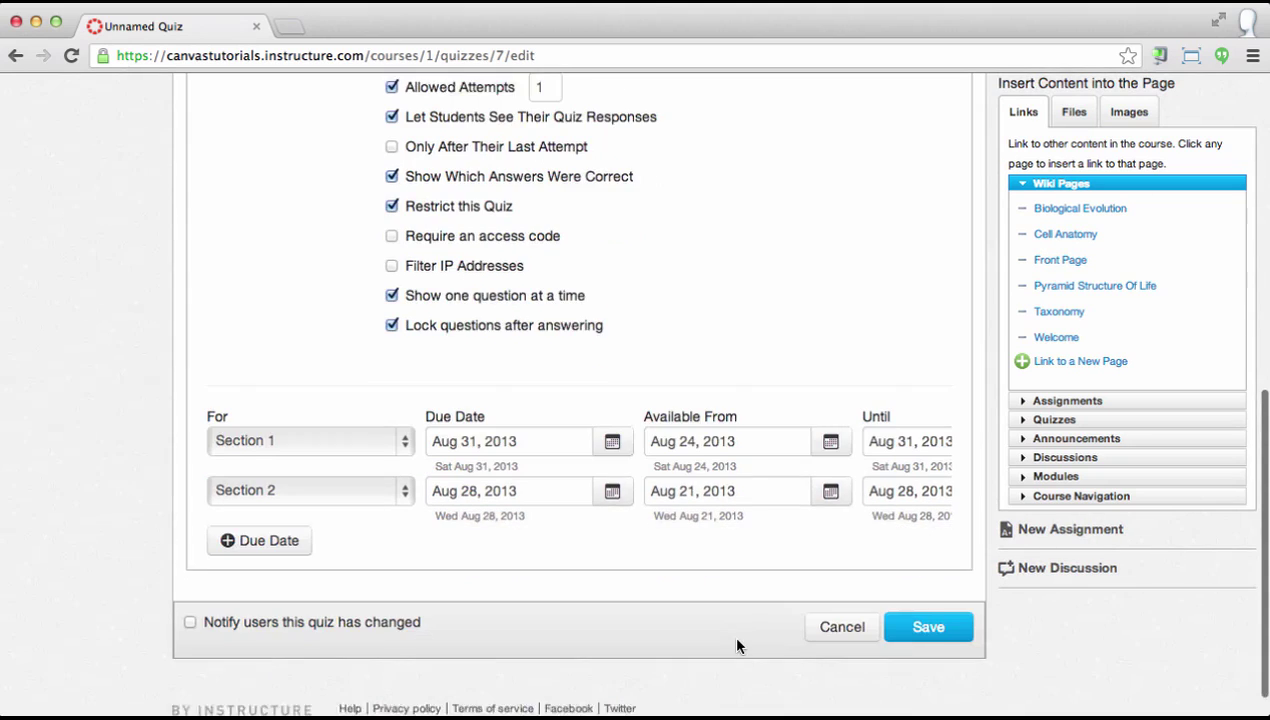
pyautogui.click(899, 603)
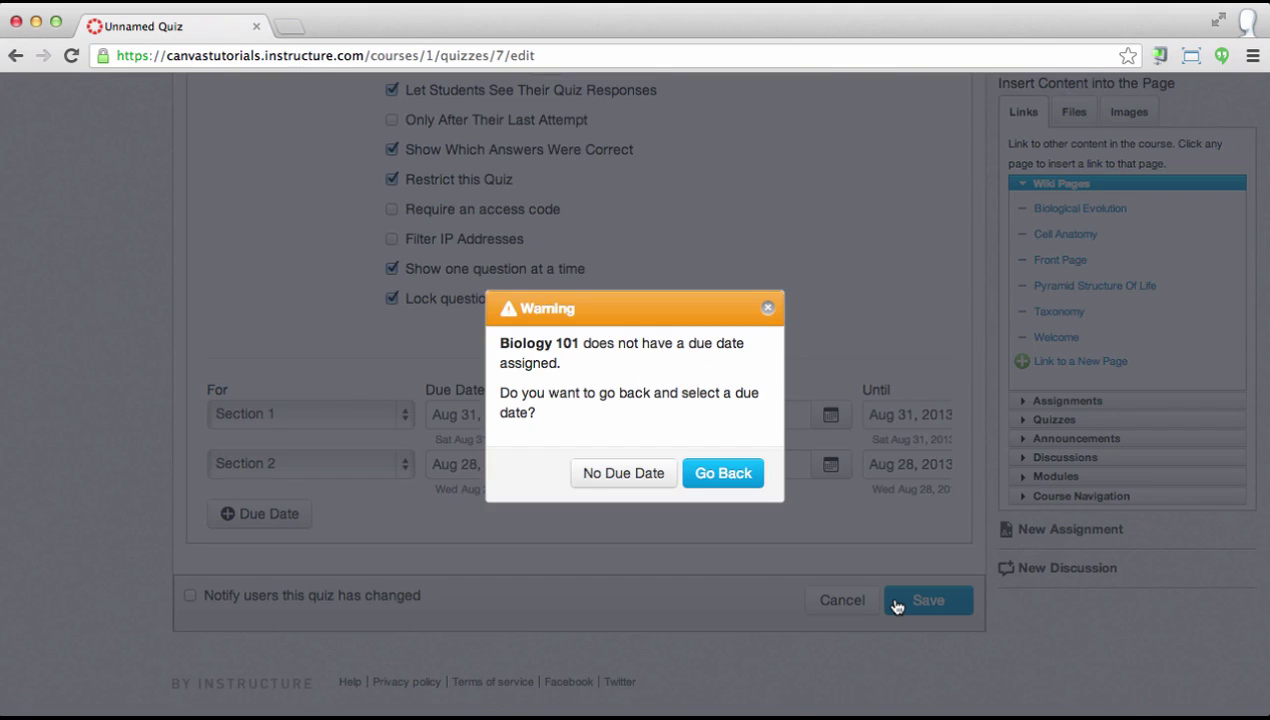
pyautogui.click(624, 473)
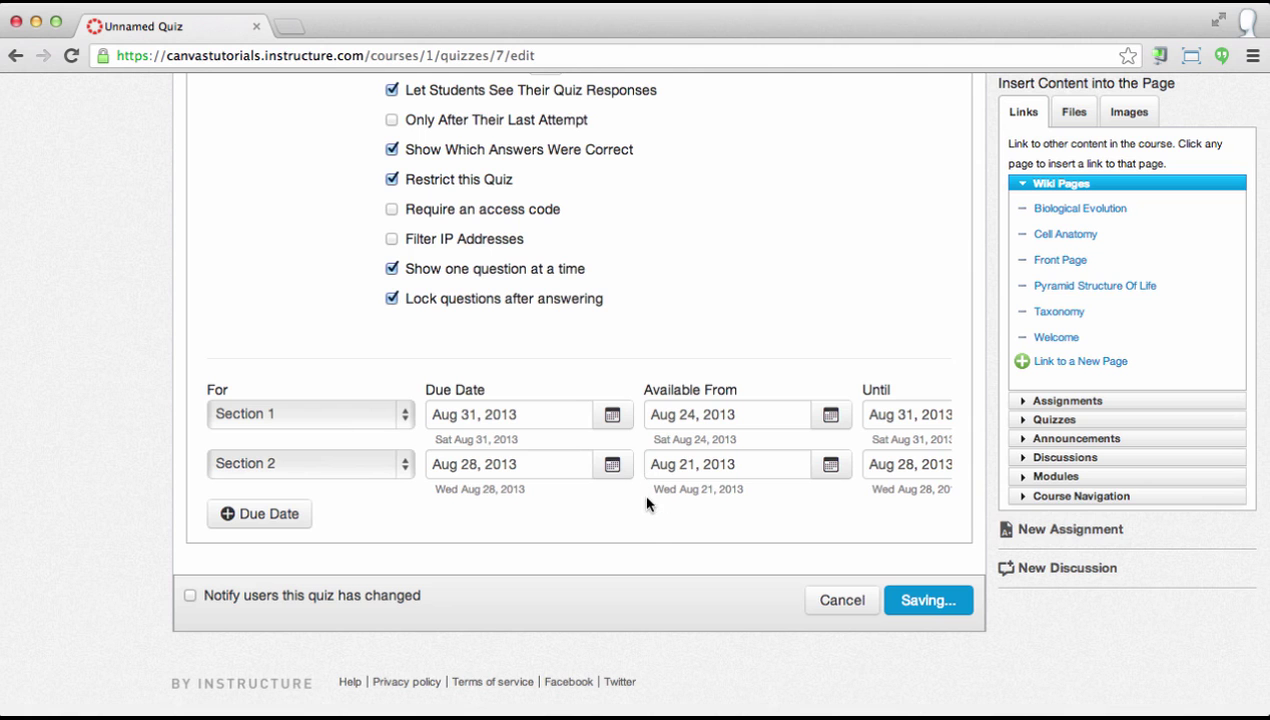